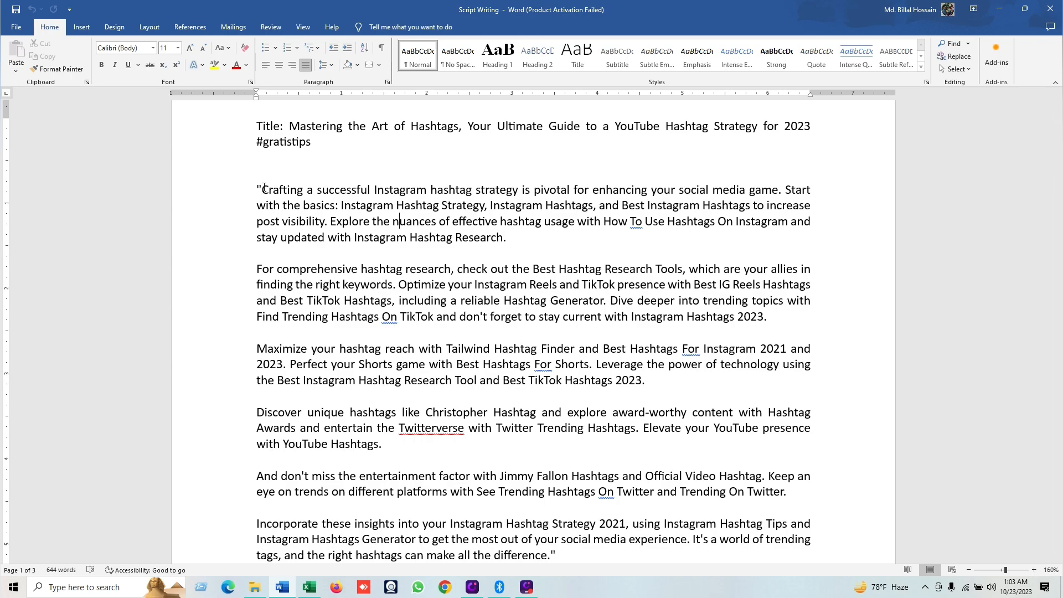
pyautogui.moveTo(262, 189); pyautogui.dragTo(300, 191)
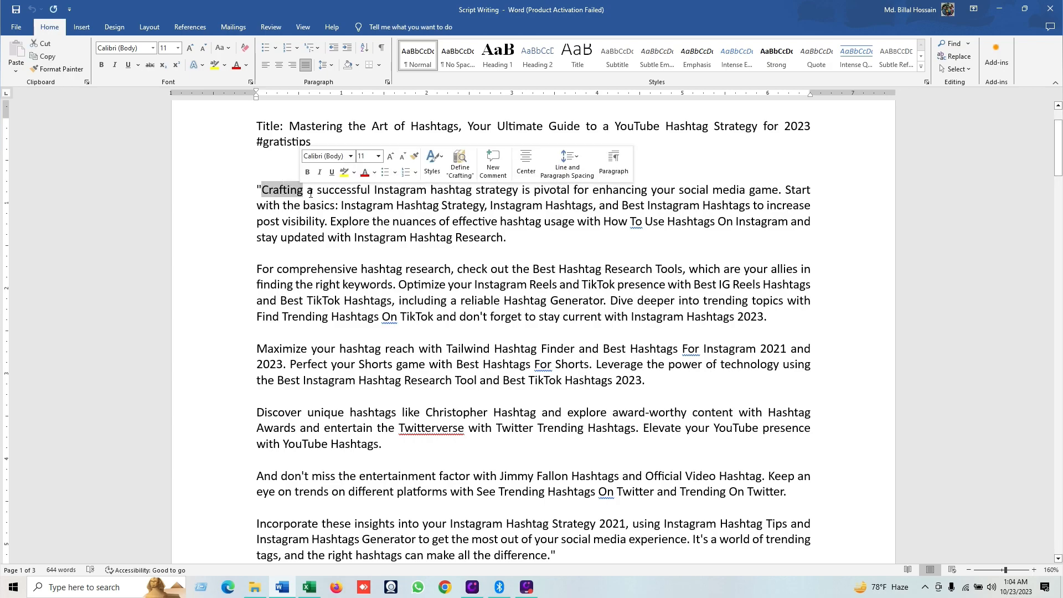
pyautogui.doubleClick(311, 191)
pyautogui.moveTo(319, 191); pyautogui.dragTo(372, 189)
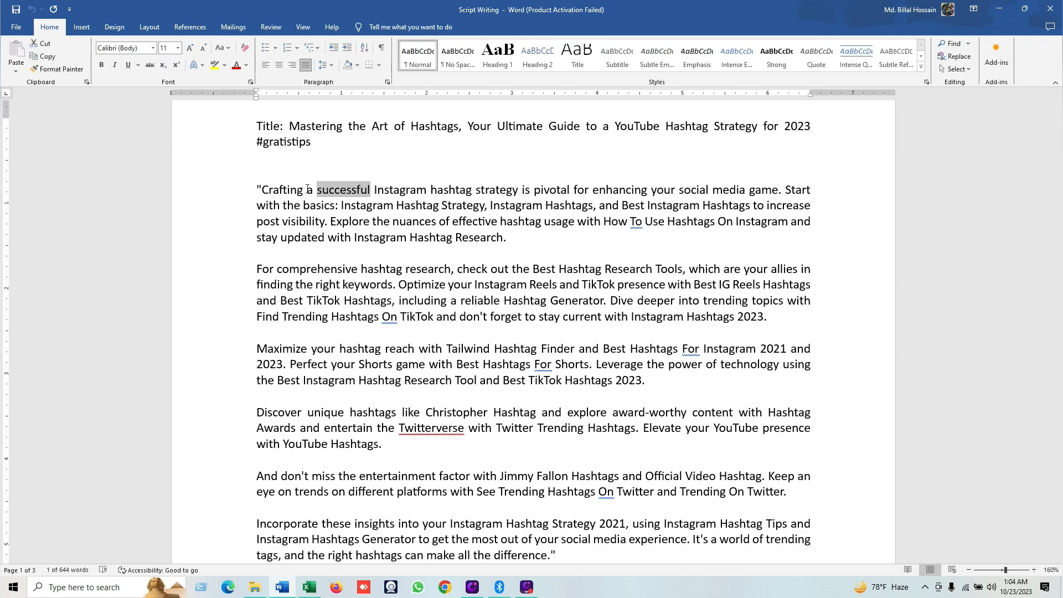
pyautogui.moveTo(374, 190); pyautogui.dragTo(427, 192)
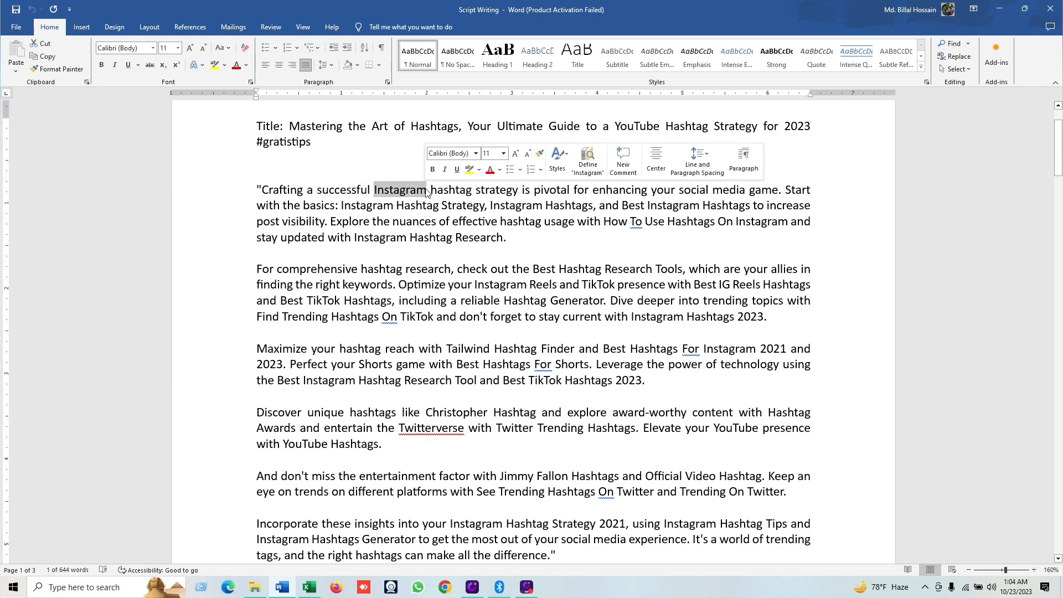
pyautogui.click(506, 239)
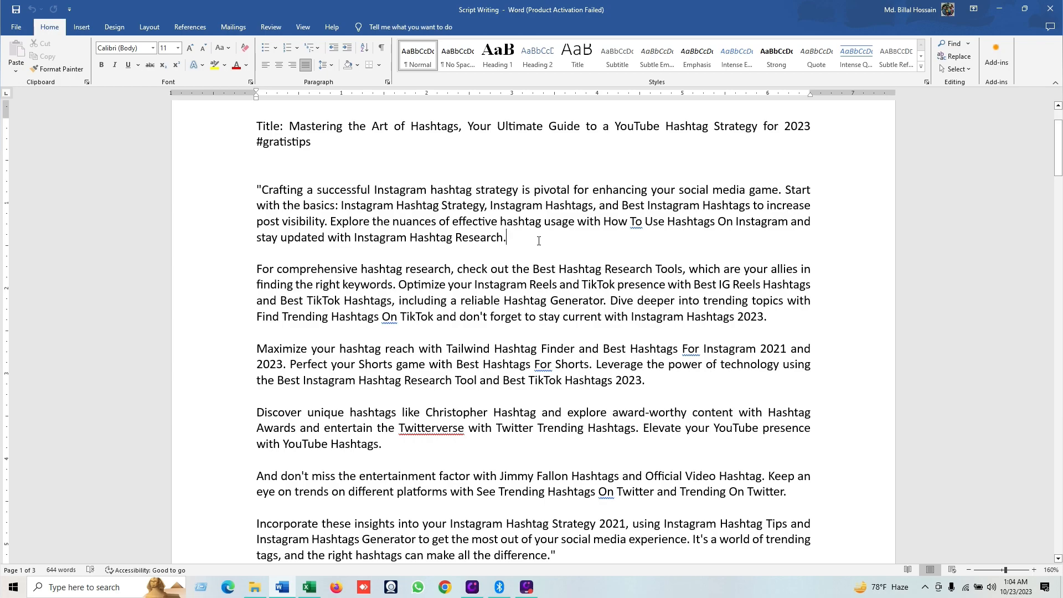
# - Copy "Incorporate these insights into your Instagram Hashtag Strategy 2021" from the Word document into cell A1 of a new sheet in the Excel workbook
pyautogui.scroll(-2, 539, 241)
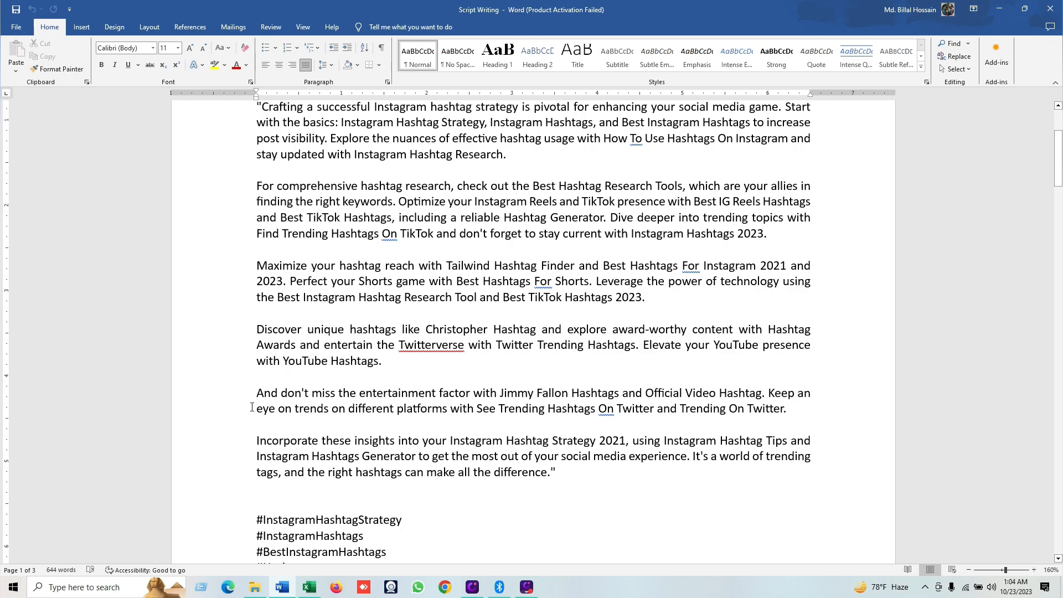
pyautogui.moveTo(255, 441); pyautogui.dragTo(626, 439)
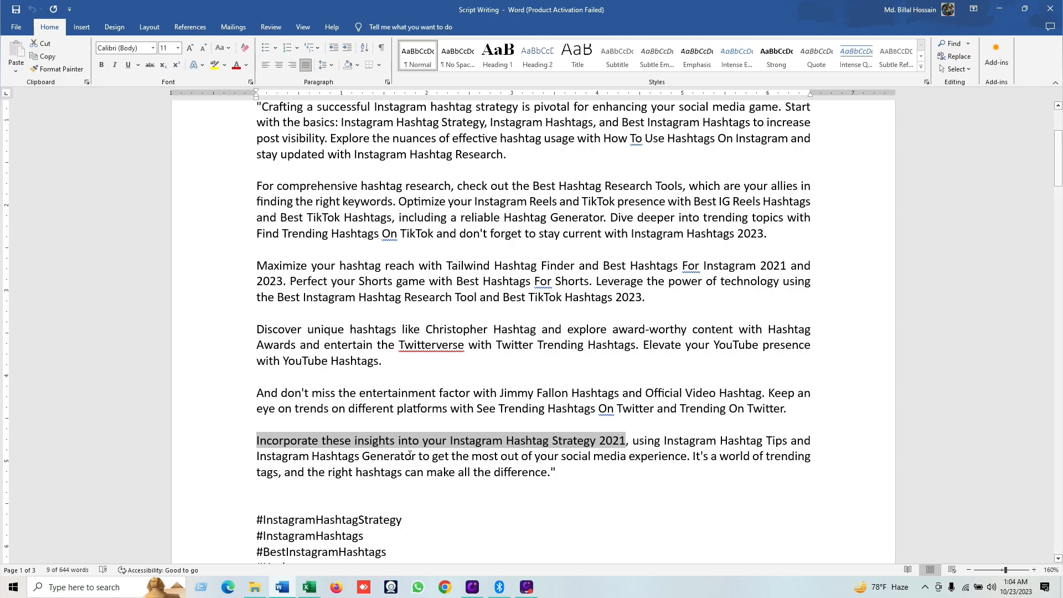
pyautogui.hotkey('ctrl', 'c')
pyautogui.click(309, 587)
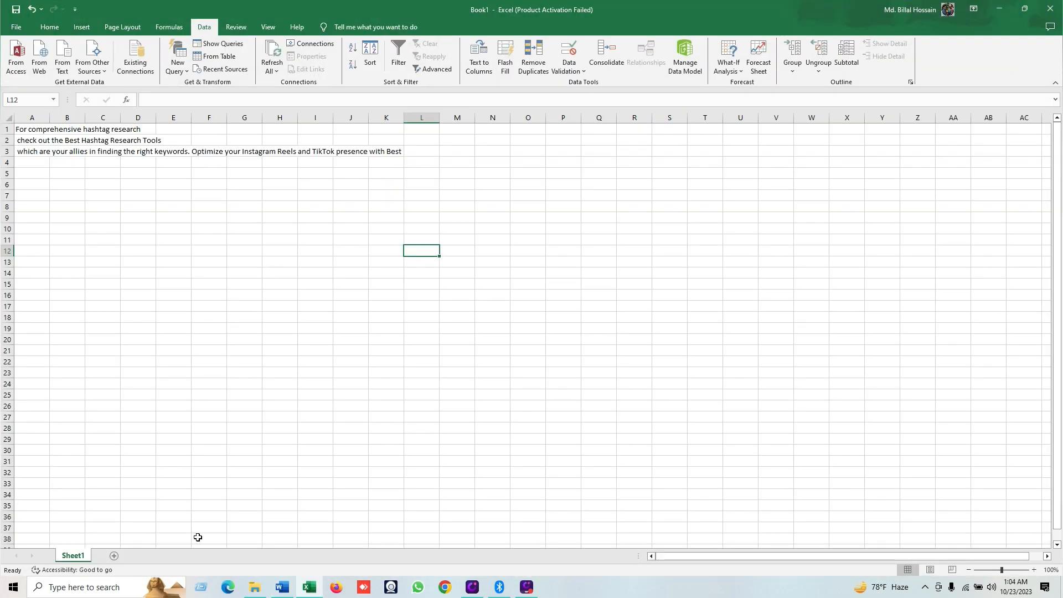
pyautogui.click(114, 556)
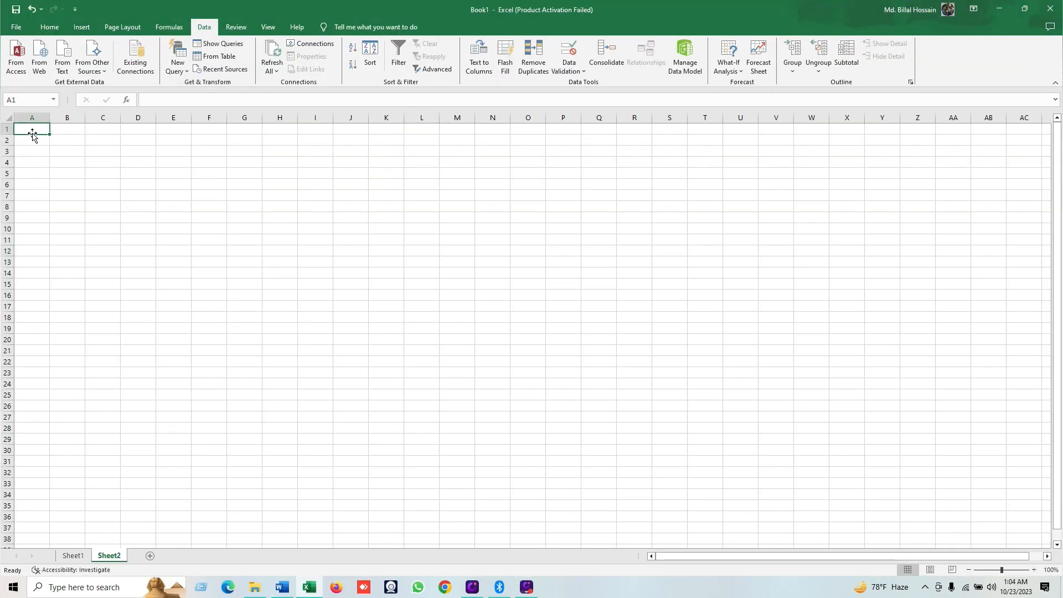
pyautogui.hotkey('ctrl', 'v')
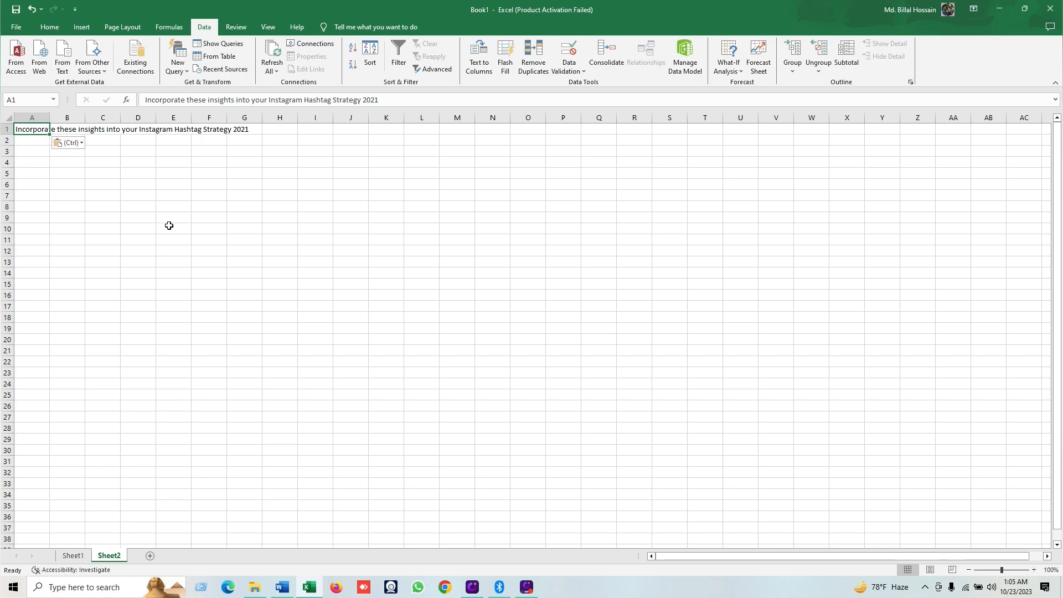
# - Split the sentence in A1 into one word per column using fixed-width Text to Columns, and auto-fit column A
pyautogui.hotkey('alt', 'a')
pyautogui.press('e')
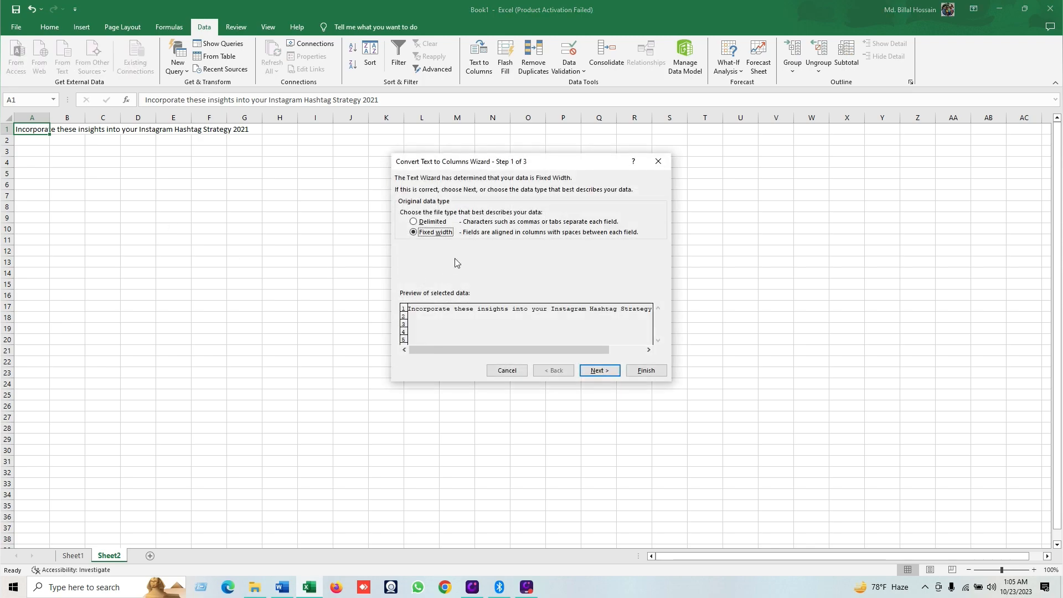
pyautogui.click(600, 371)
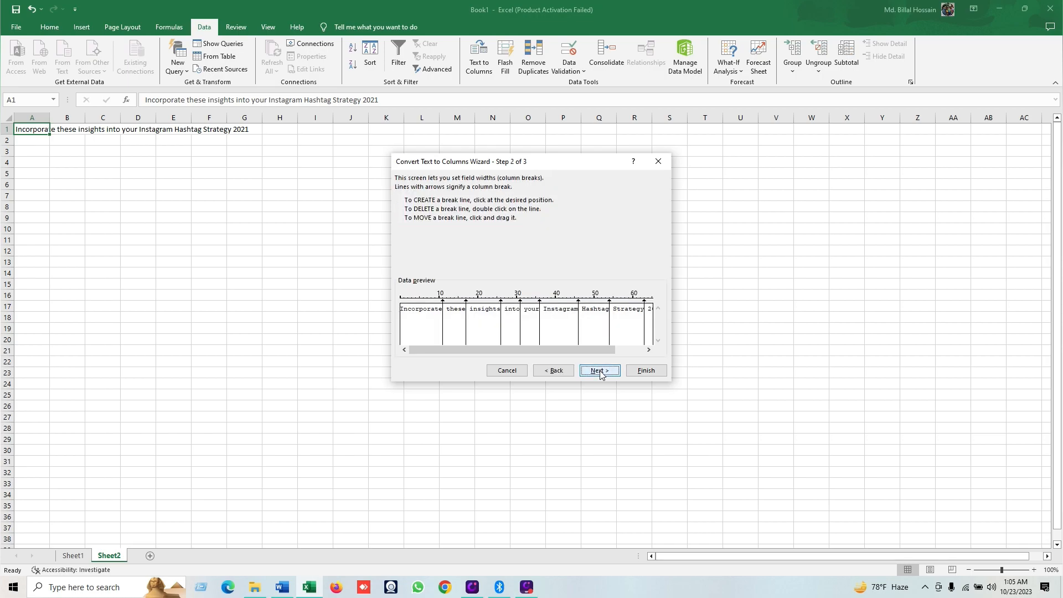
pyautogui.click(601, 371)
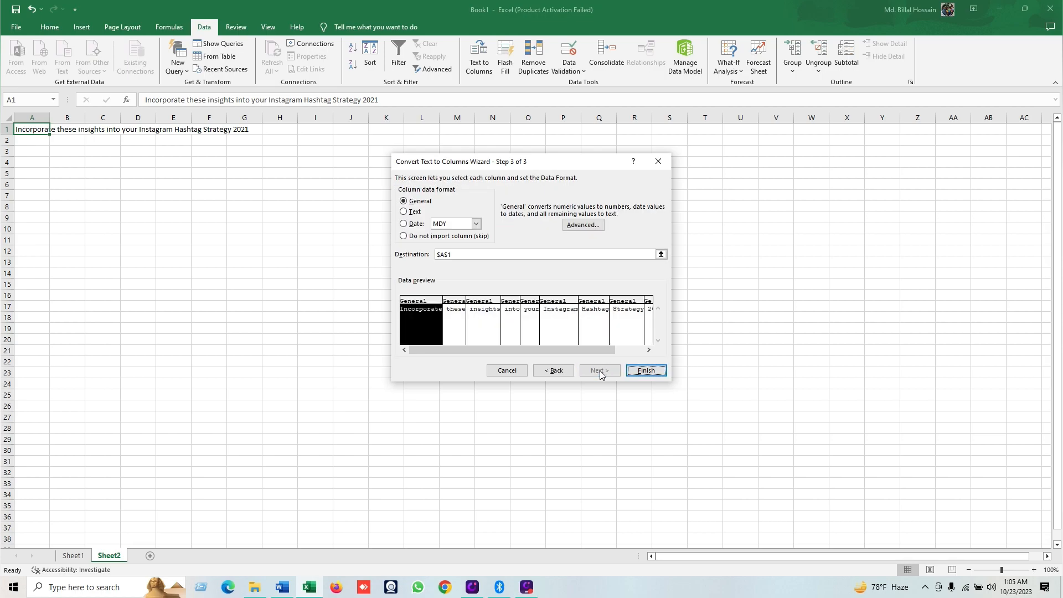
pyautogui.click(651, 371)
pyautogui.click(247, 298)
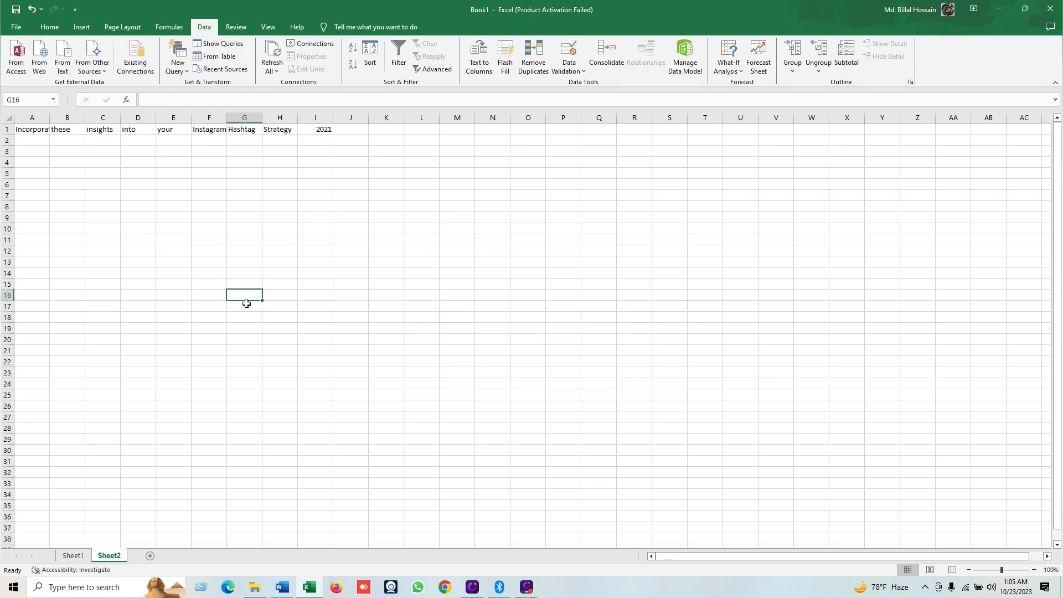
pyautogui.doubleClick(50, 117)
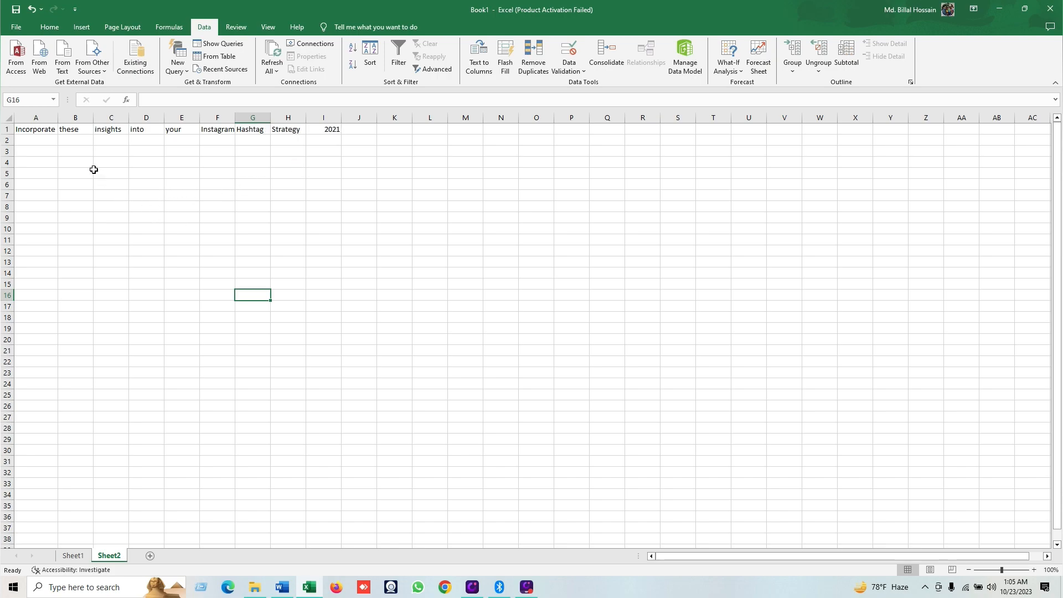
# - Try to move the words "these", "insights" and "into" one at a time from row 1 into cells A2, A3 and A4
pyautogui.click(71, 131)
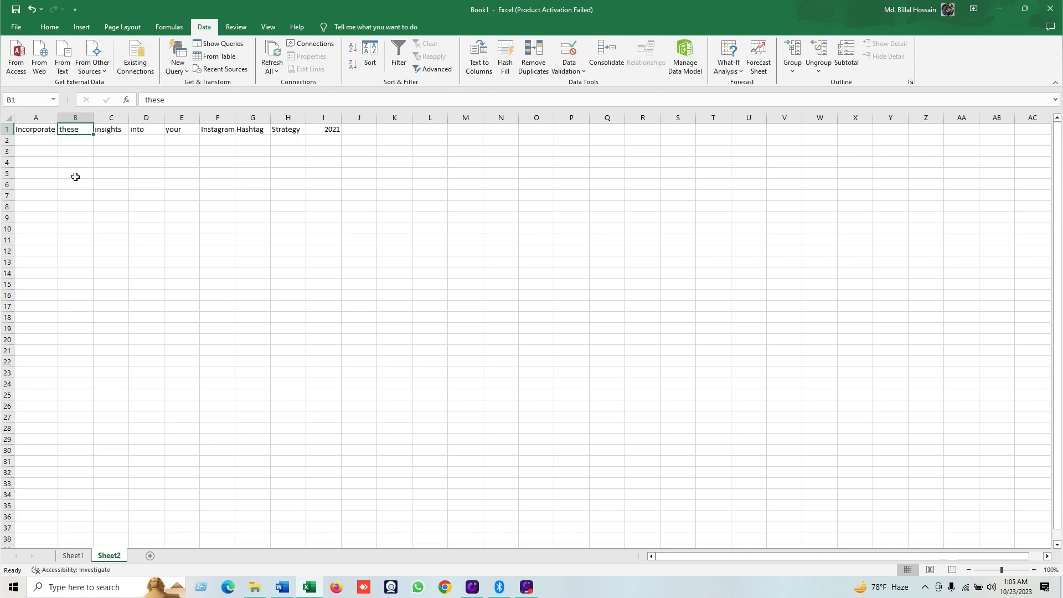
pyautogui.hotkey('ctrl', 'c')
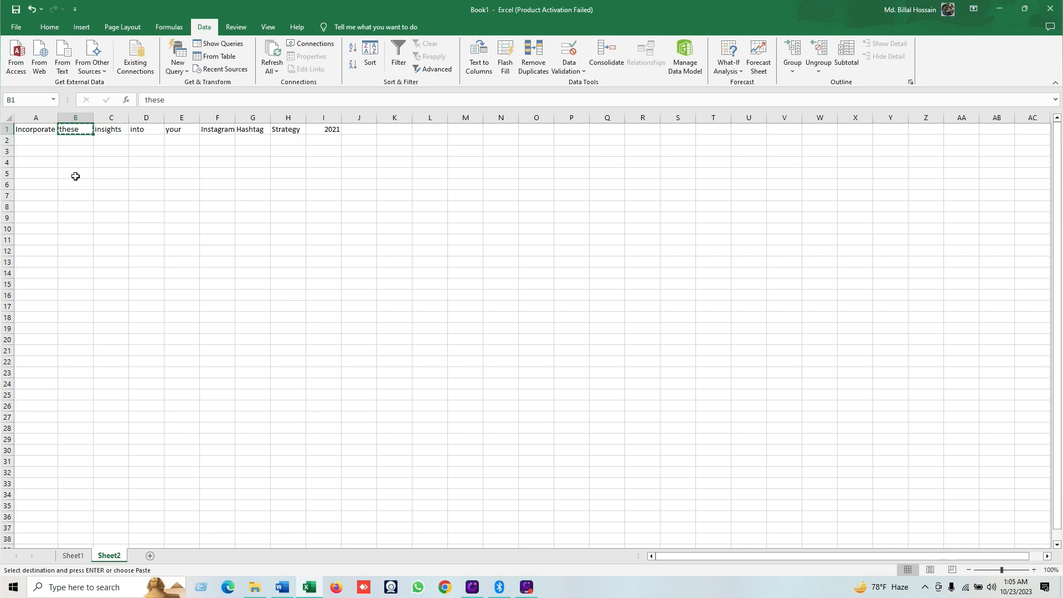
pyautogui.click(36, 141)
pyautogui.hotkey('ctrl', 'v')
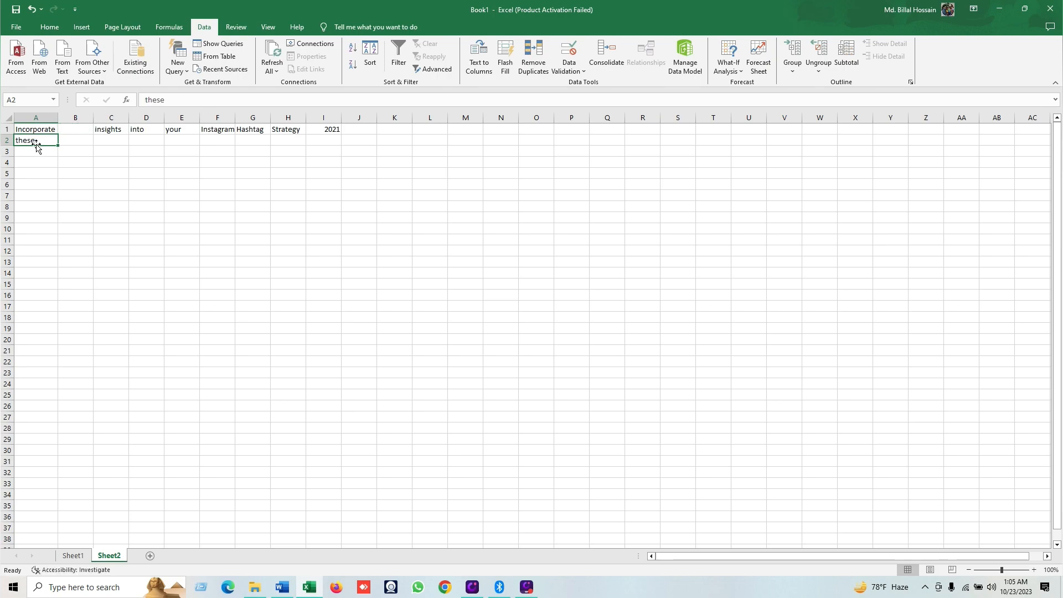
pyautogui.click(107, 130)
pyautogui.hotkey('ctrl', 'x')
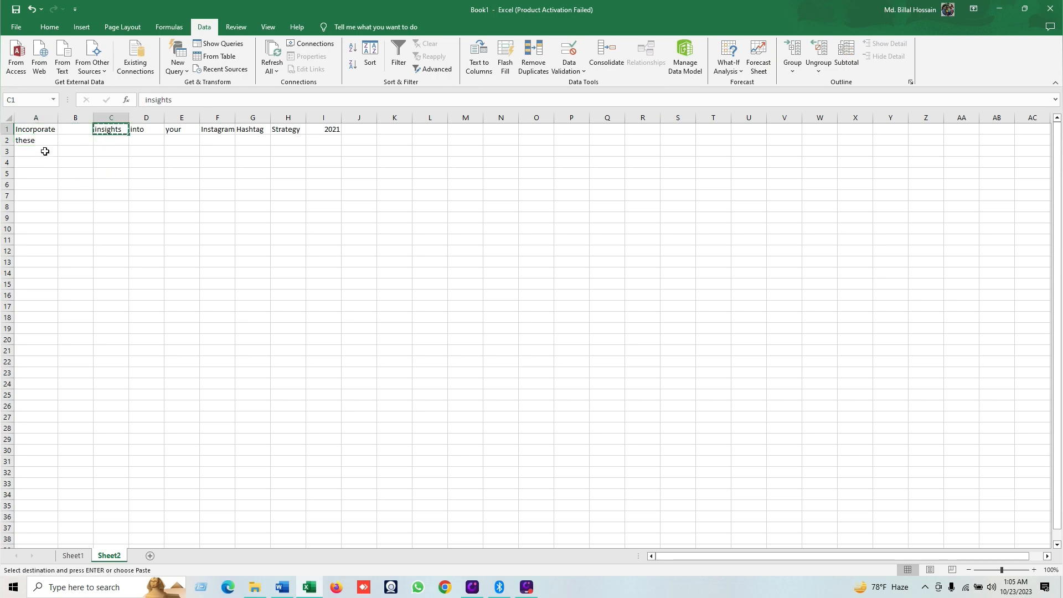
pyautogui.click(39, 151)
pyautogui.hotkey('ctrl', 'v')
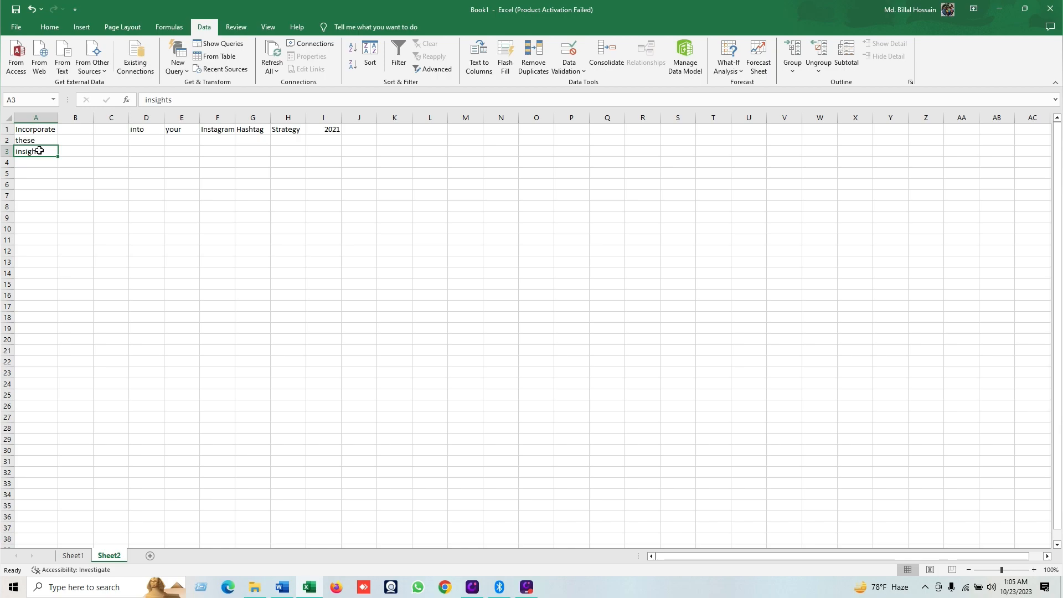
pyautogui.click(136, 129)
pyautogui.hotkey('ctrl', 'x')
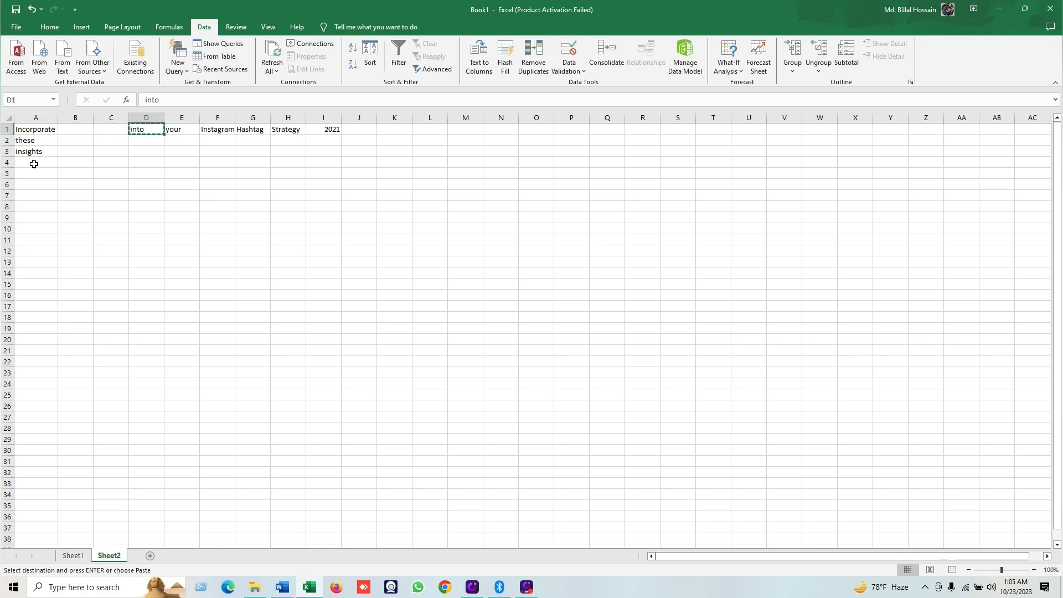
pyautogui.click(32, 165)
pyautogui.hotkey('ctrl', 'v')
# - Undo the three individual word moves into column A
pyautogui.hotkey('ctrl', 'z')
pyautogui.hotkey('ctrl', 'z')
pyautogui.hotkey('ctrl', 'z')
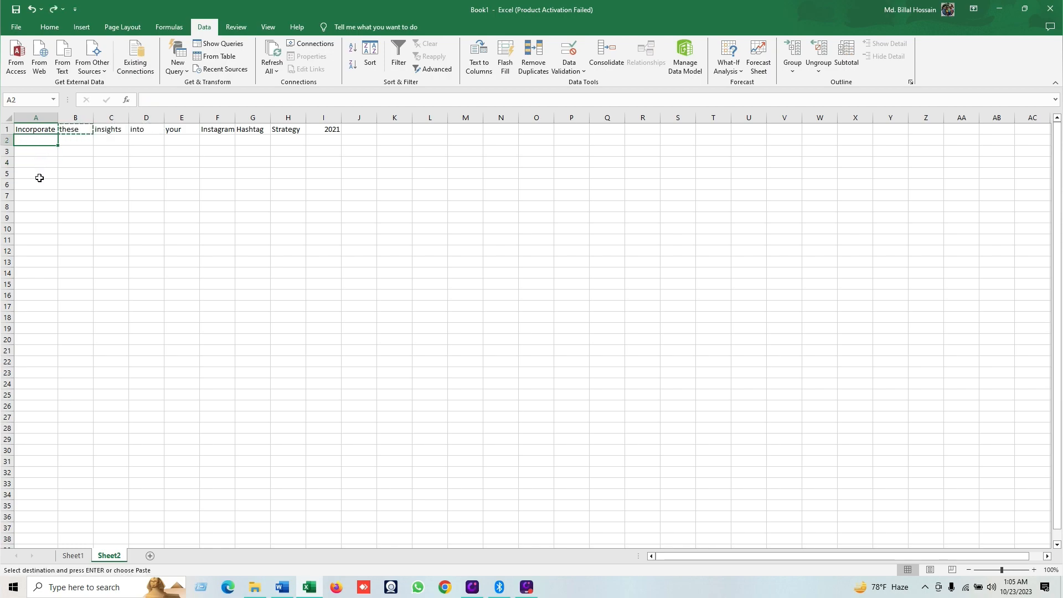
pyautogui.click(154, 177)
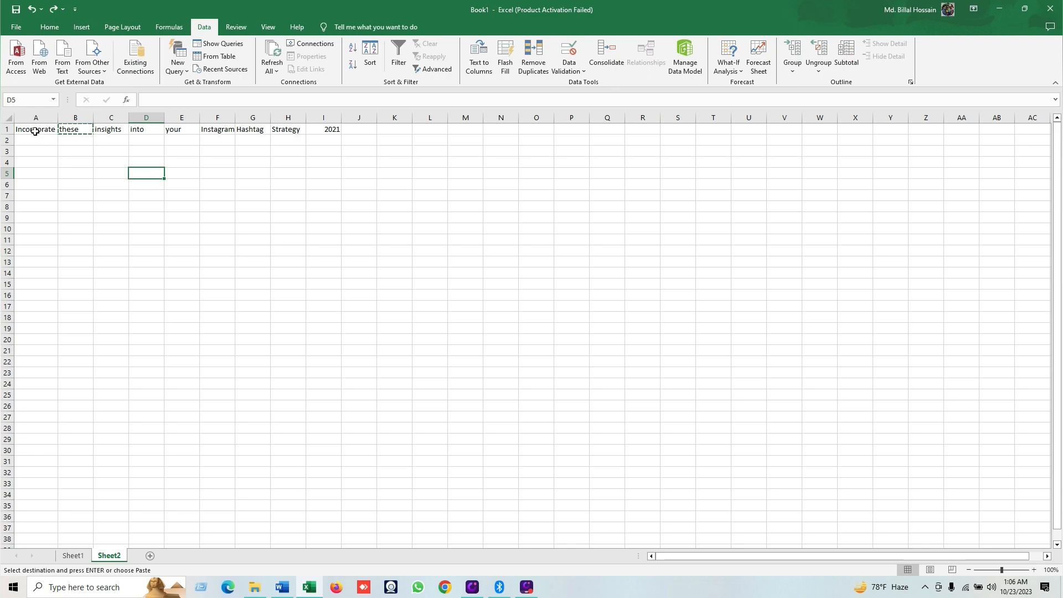
# - Copy the words in A1:I1 and paste them transposed as a vertical list starting at cell A2
pyautogui.moveTo(28, 129); pyautogui.dragTo(339, 129)
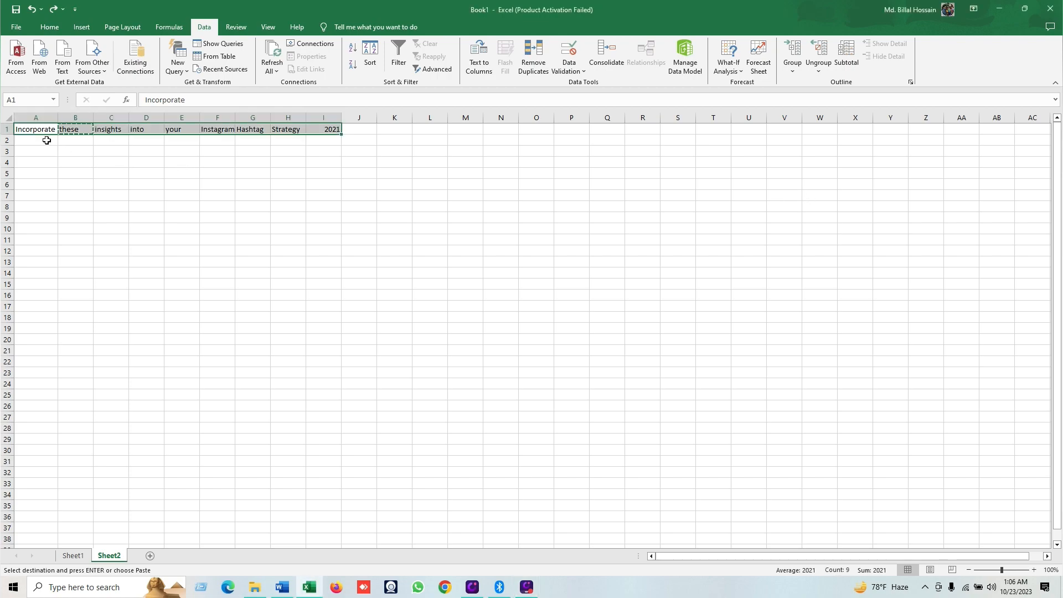
pyautogui.moveTo(30, 129); pyautogui.dragTo(327, 131)
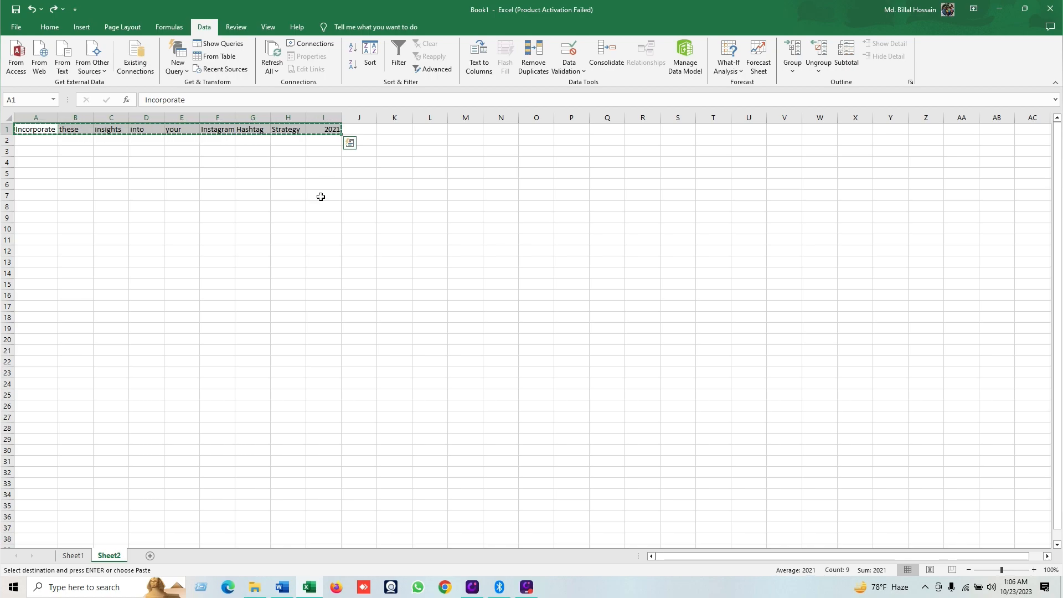
pyautogui.click(137, 216)
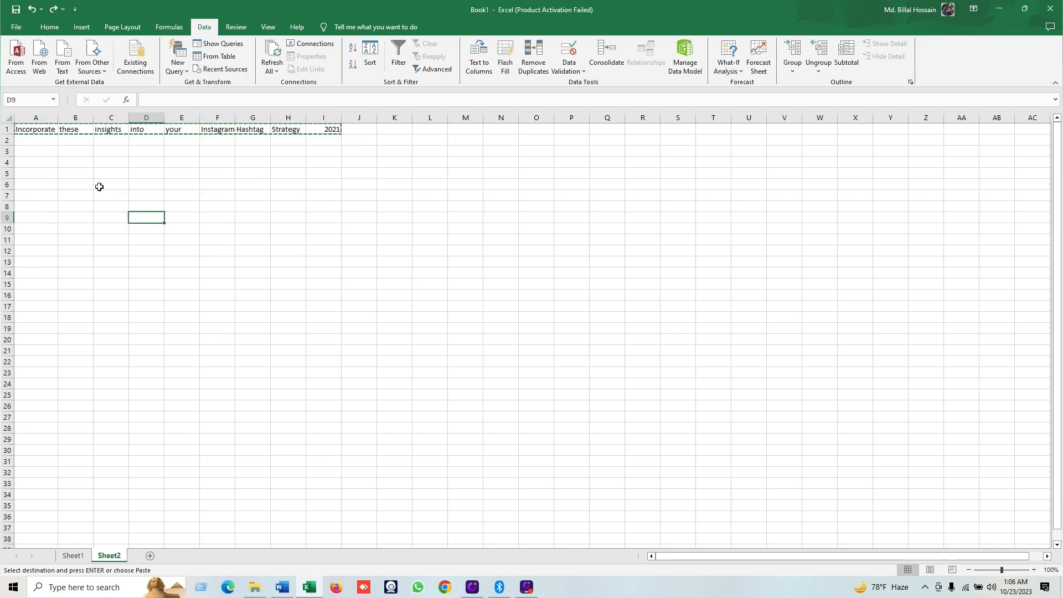
pyautogui.click(25, 140)
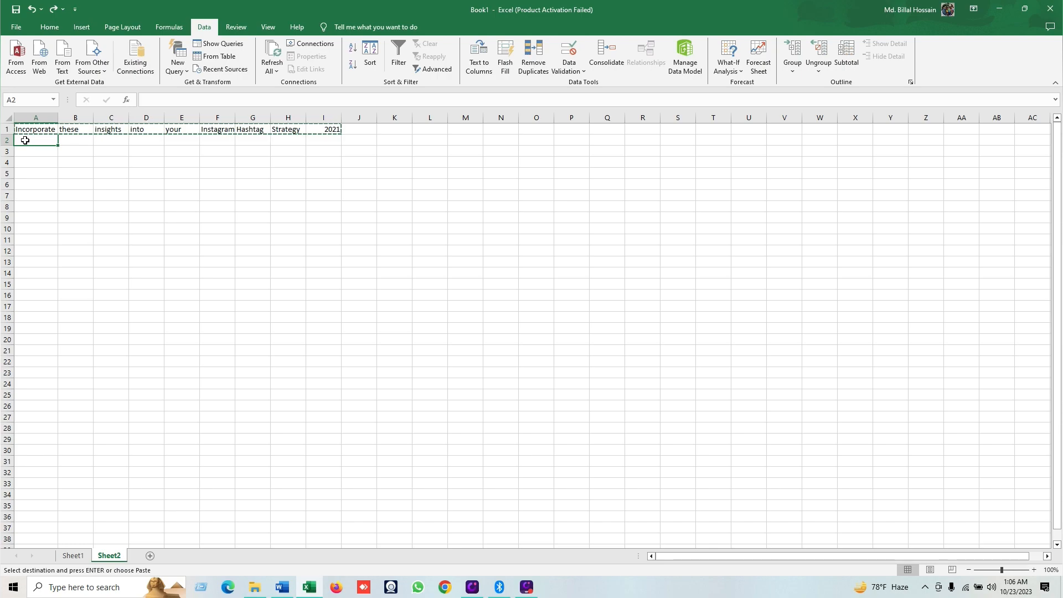
pyautogui.rightClick(25, 141)
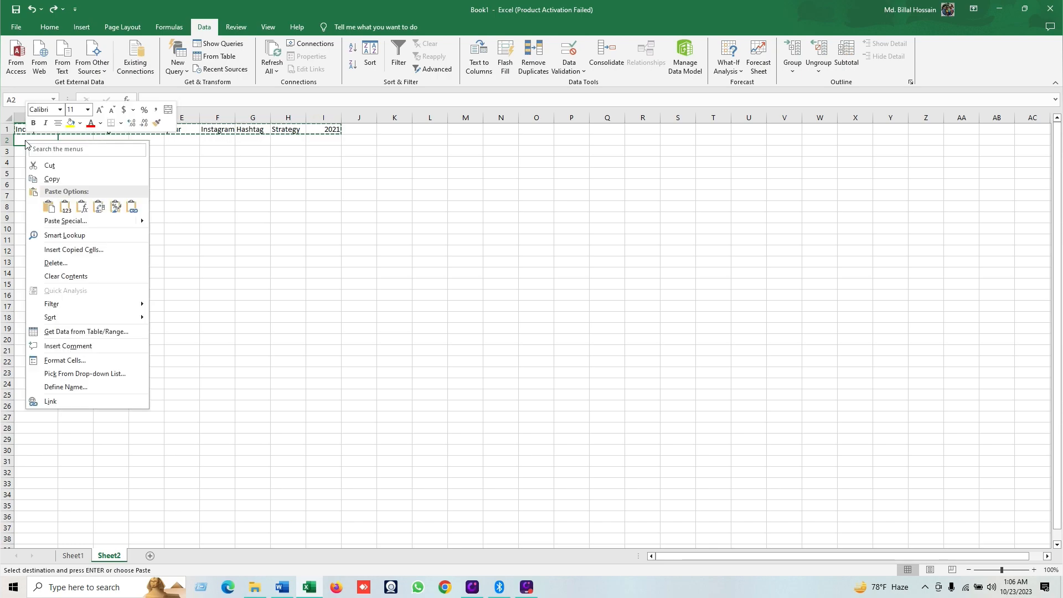
pyautogui.click(56, 222)
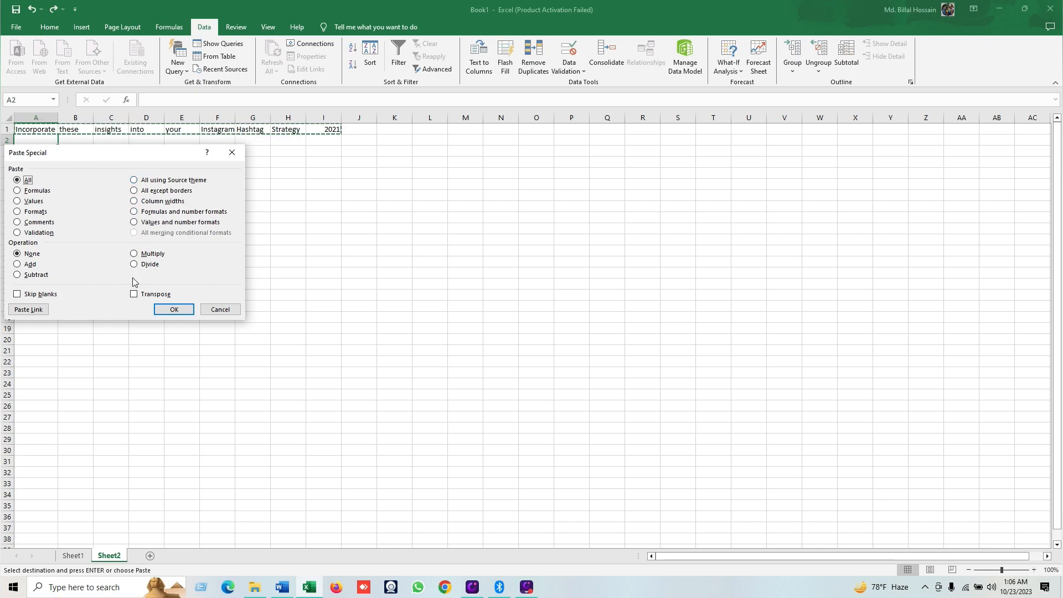
pyautogui.click(134, 295)
pyautogui.click(174, 310)
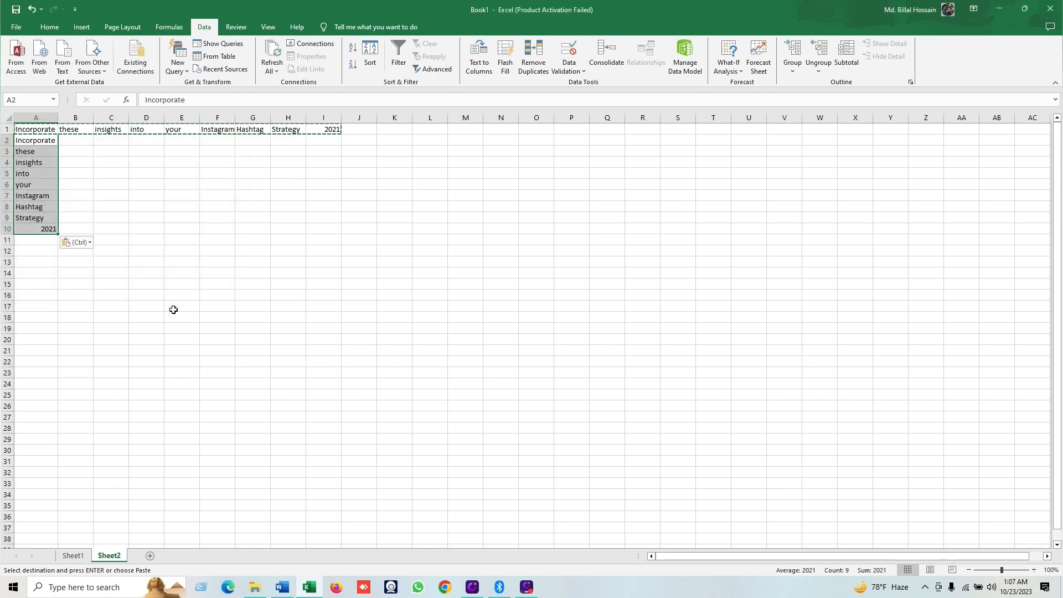
pyautogui.click(173, 310)
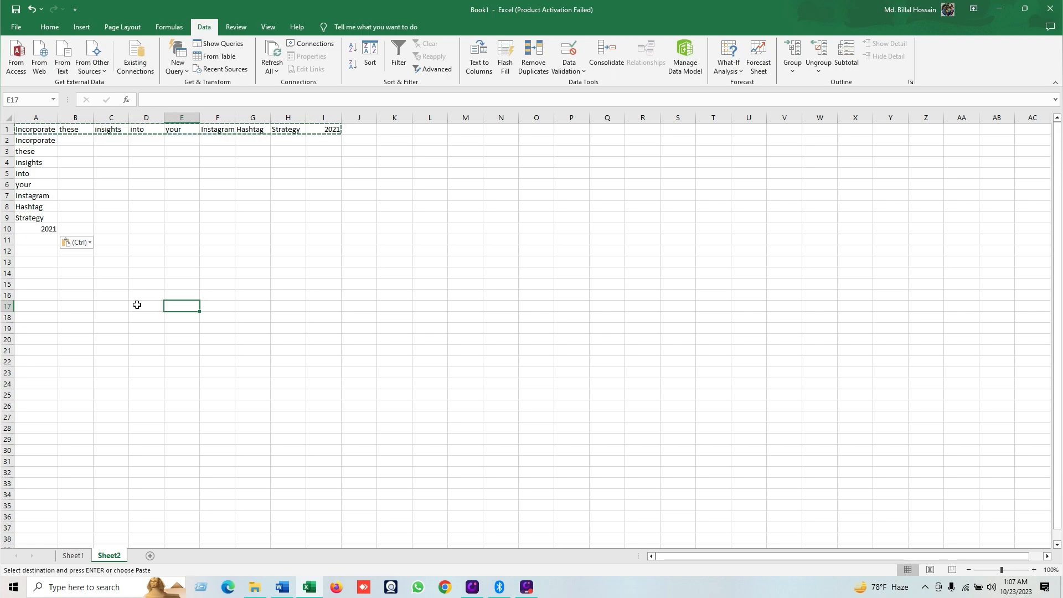
# - Compare the transposed words in column A with the original words across row 1
pyautogui.click(36, 144)
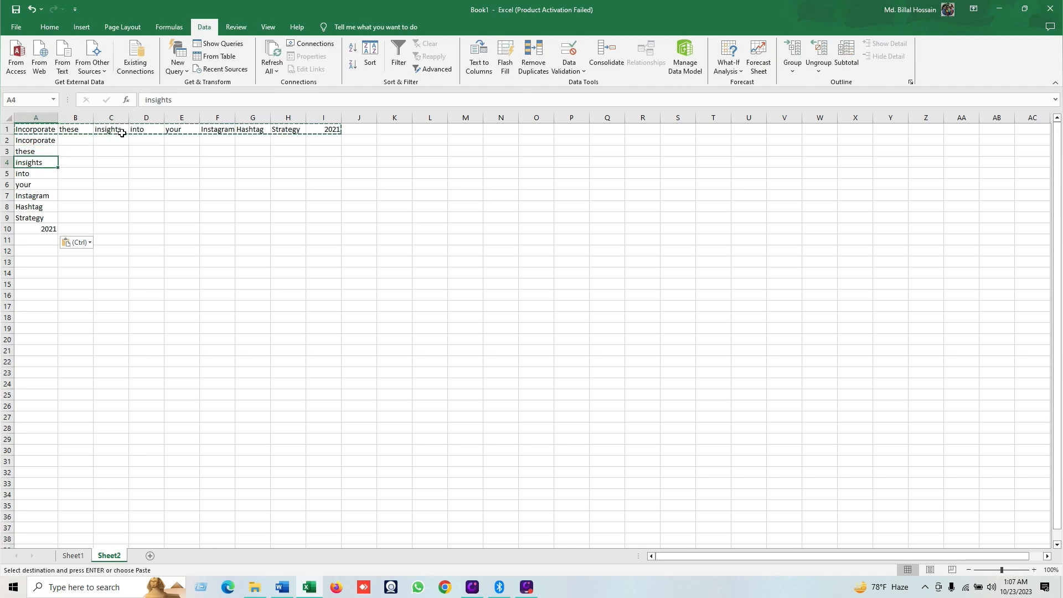
pyautogui.click(23, 174)
pyautogui.click(24, 187)
pyautogui.click(175, 131)
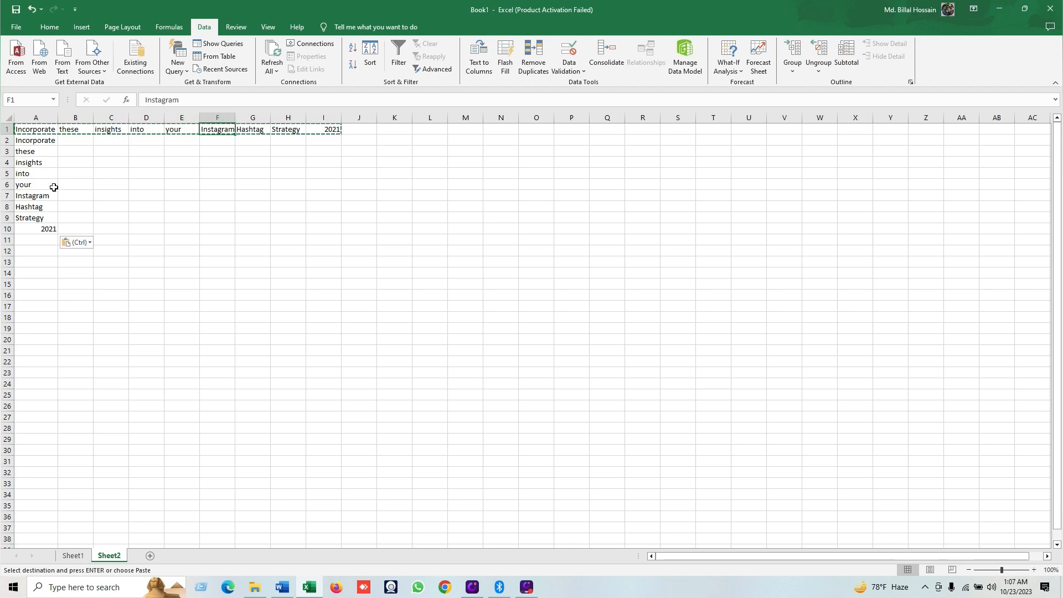
pyautogui.click(29, 207)
pyautogui.click(256, 132)
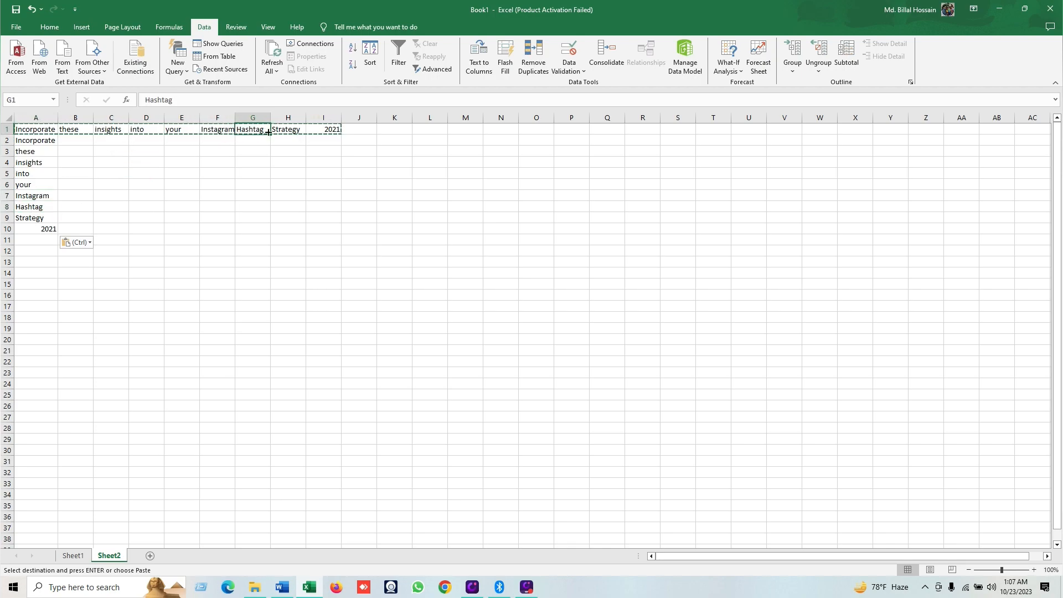
pyautogui.click(34, 218)
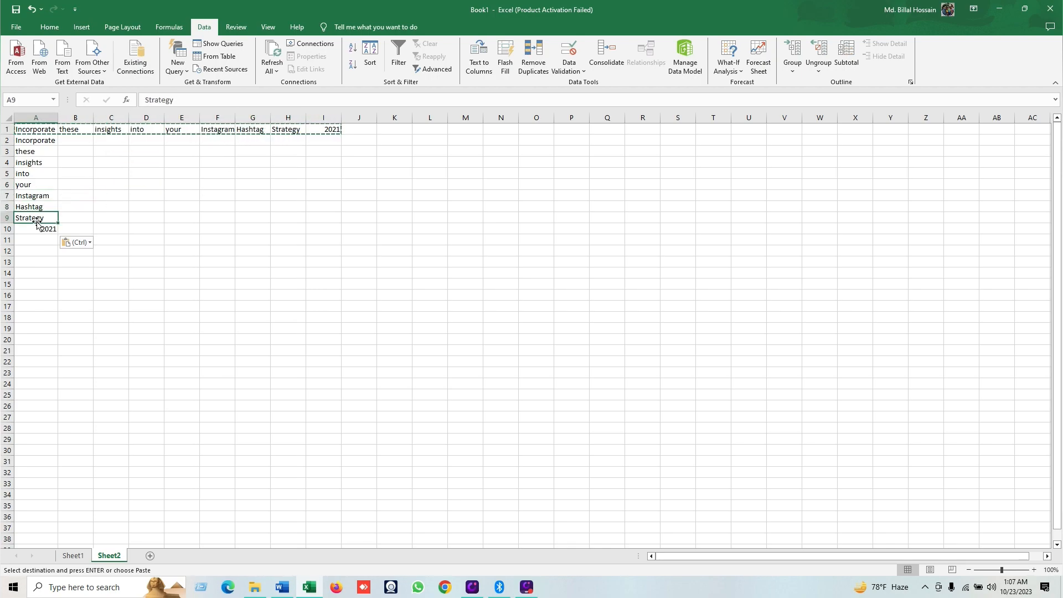
pyautogui.click(41, 228)
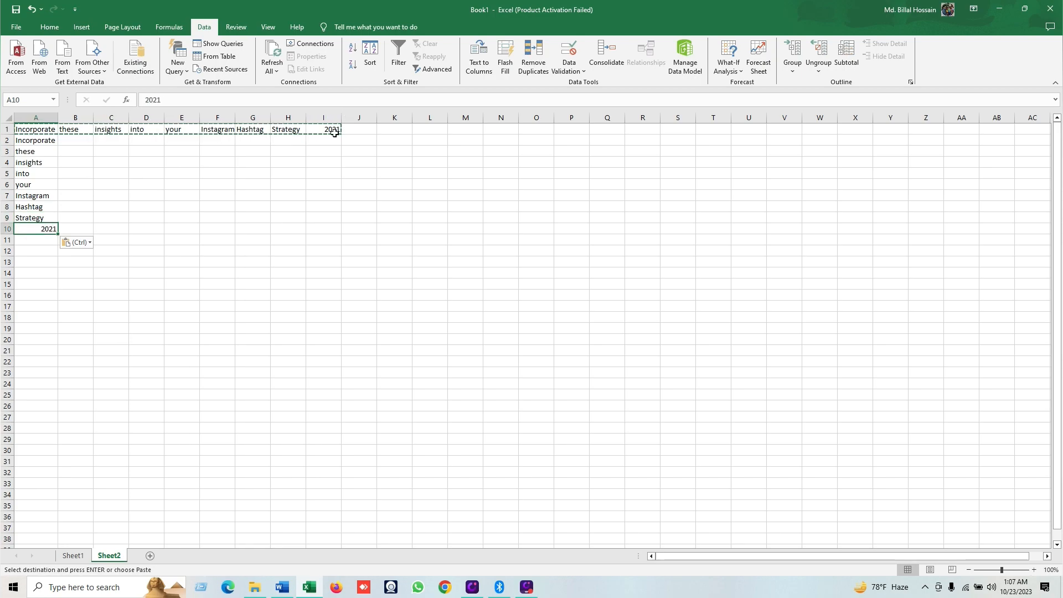
pyautogui.click(335, 197)
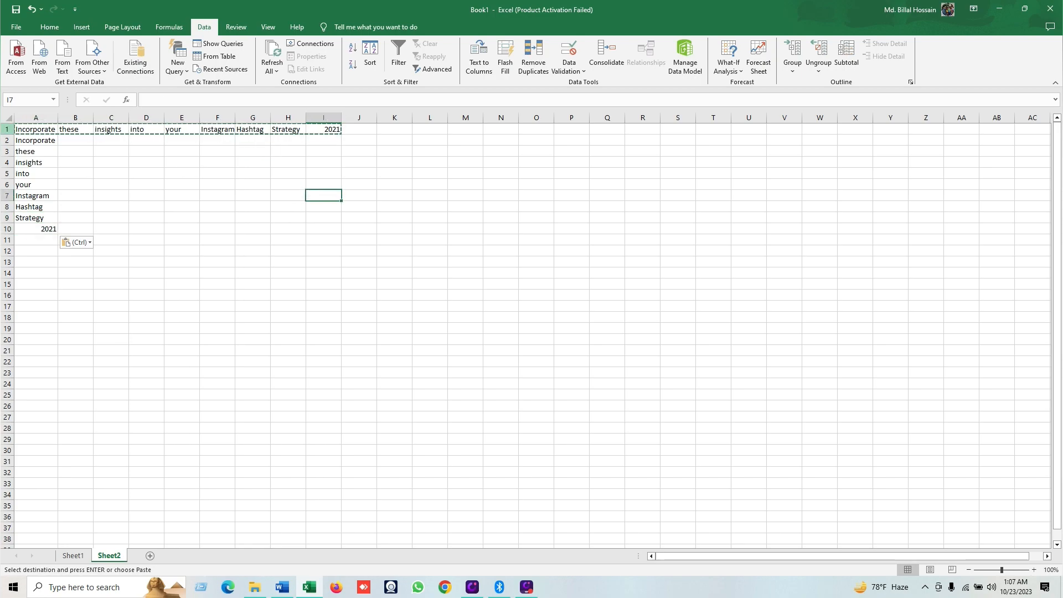
# - Delete row 1 containing the original horizontal words
pyautogui.rightClick(8, 129)
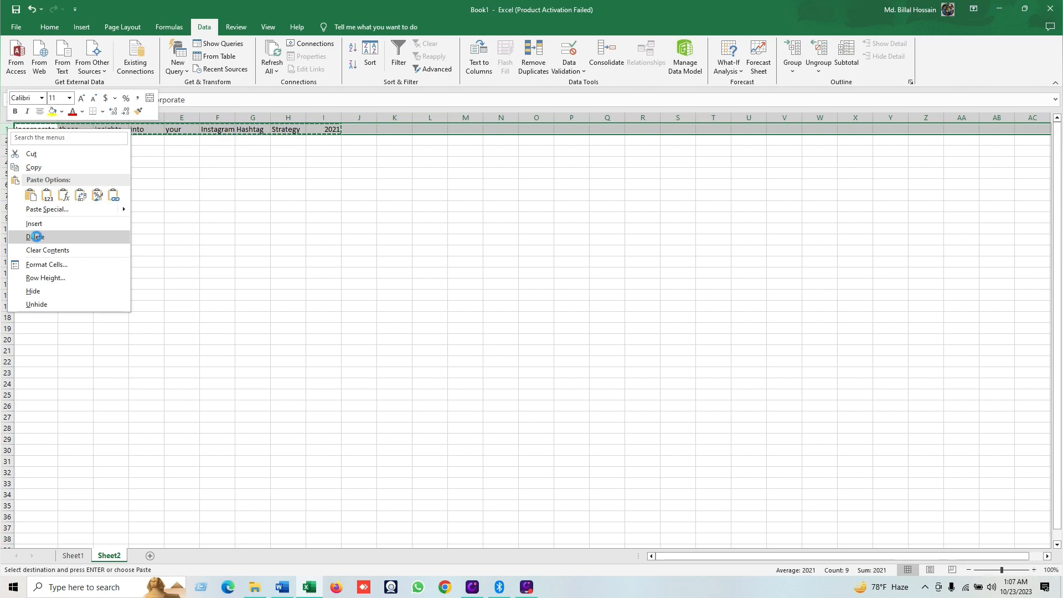
pyautogui.click(35, 237)
pyautogui.click(161, 220)
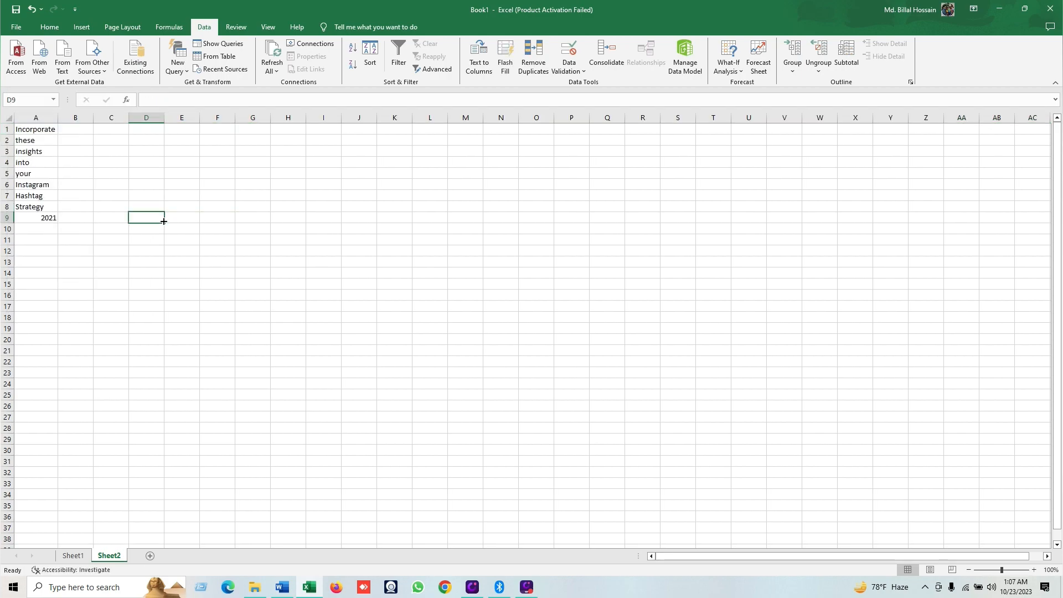